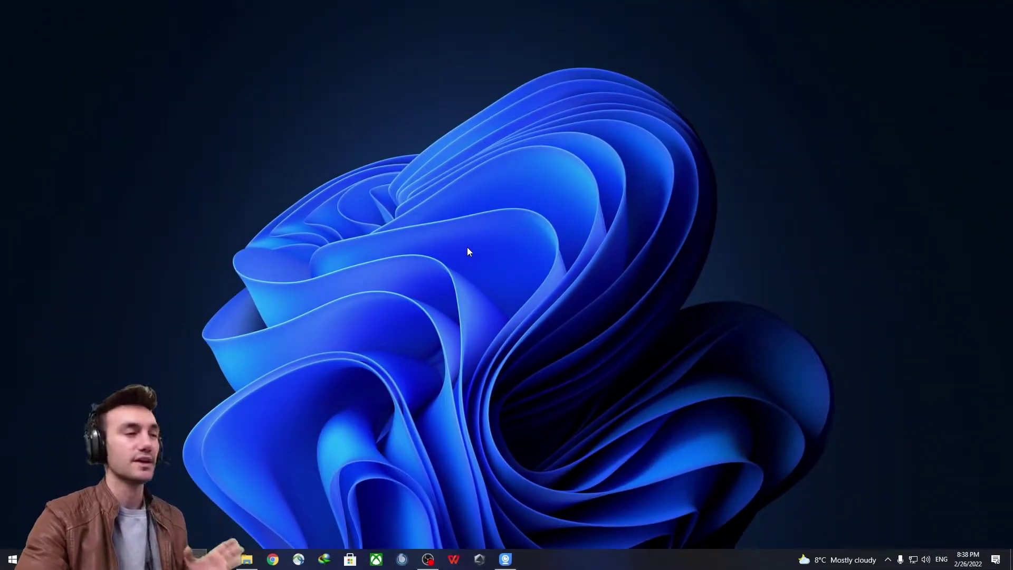
- Open Advanced display settings for Display 2: S22F350 to see its 1920 × 1080, 60 Hz mode
right_click(474, 236)
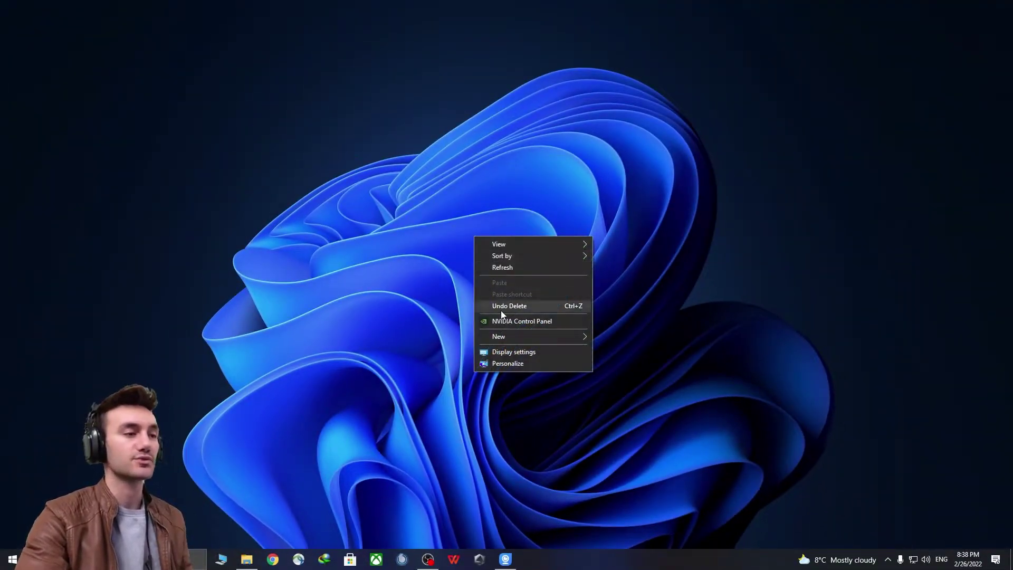
left_click(508, 353)
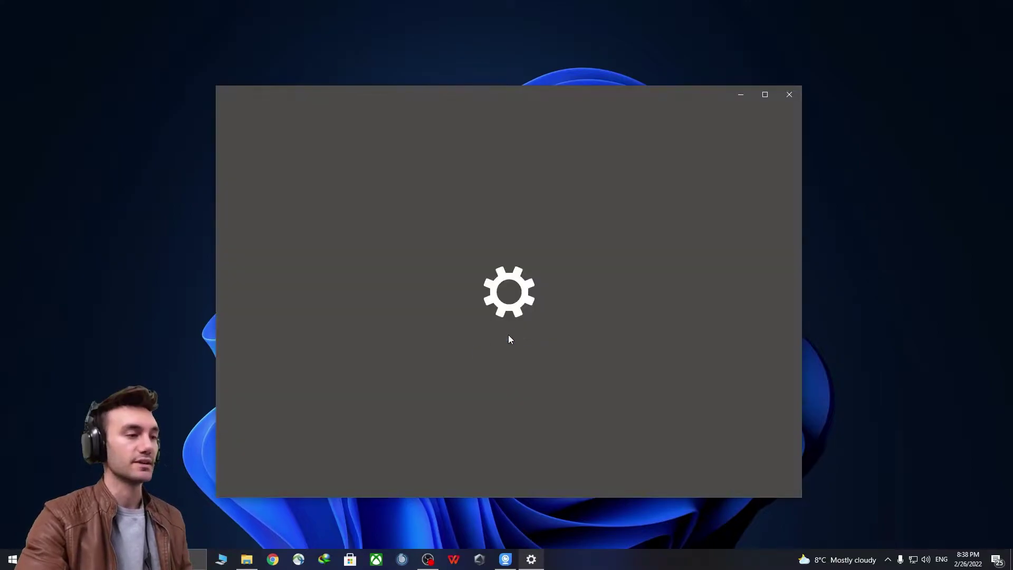
scroll(584, 307, "down", 5)
scroll(584, 311, "down", 5)
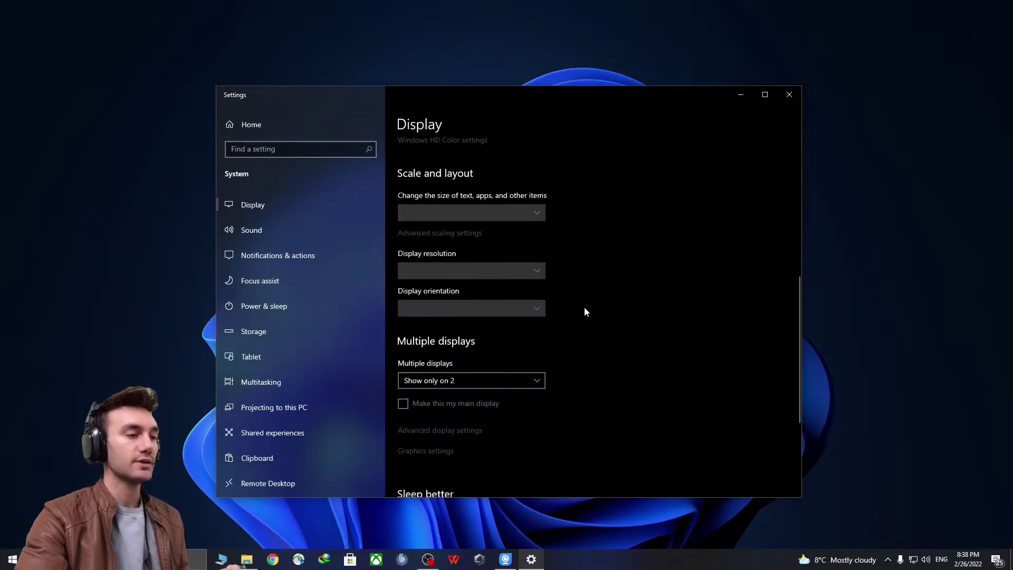
left_click(413, 311)
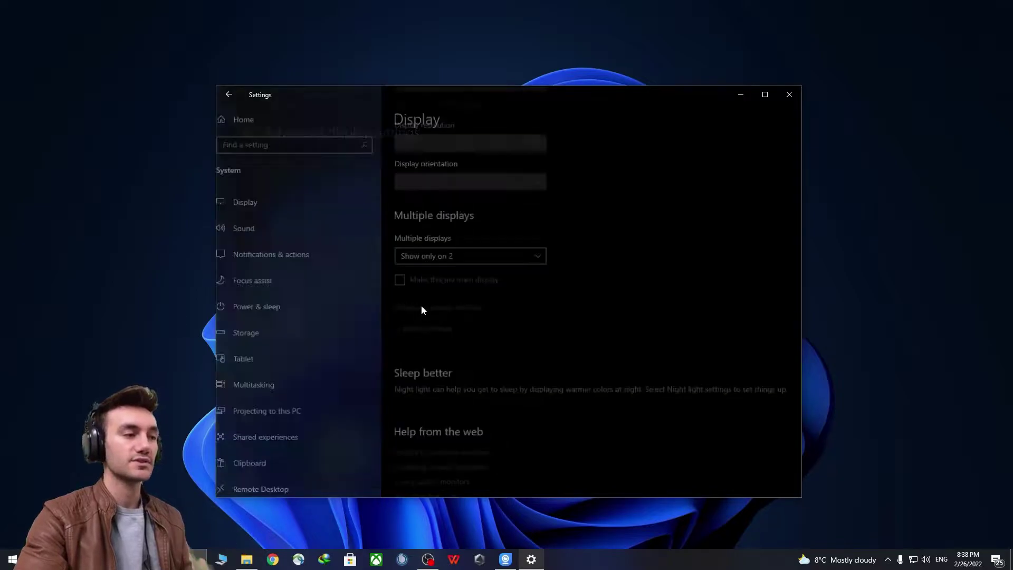
left_click(300, 196)
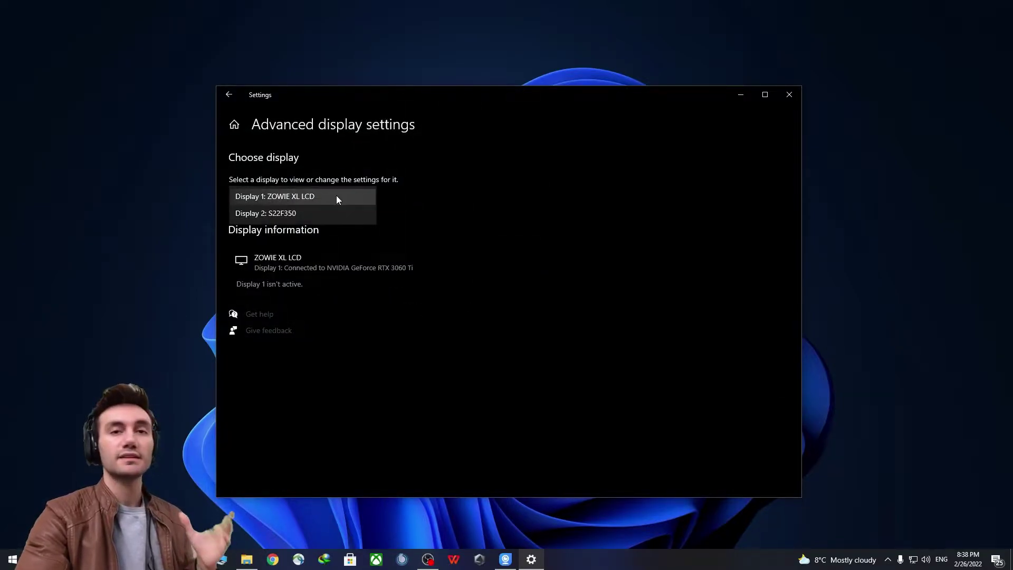
left_click(277, 214)
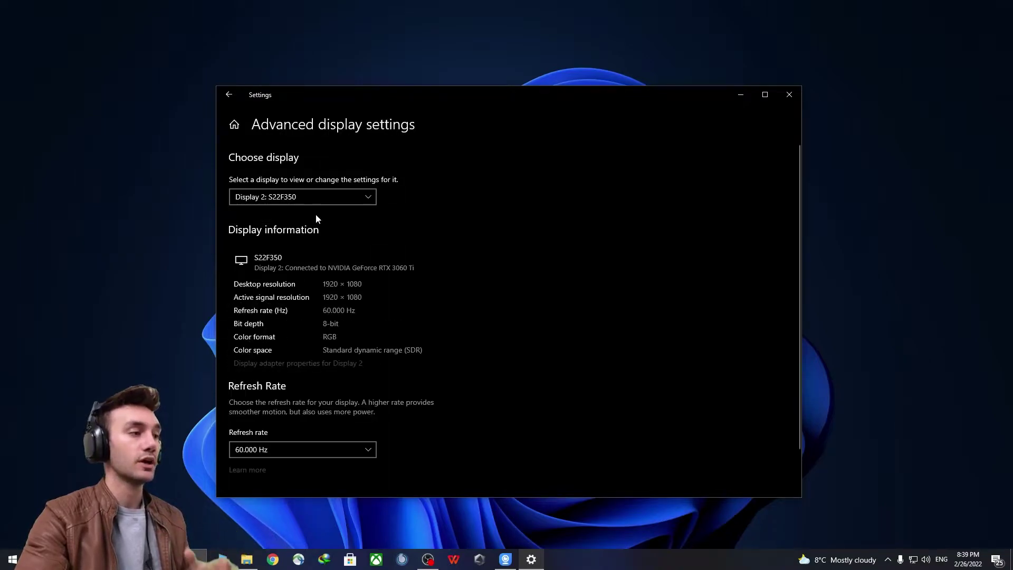
- Apply 60 Hertz in Display 2's adapter properties, then close the dialog and Settings
left_click(297, 364)
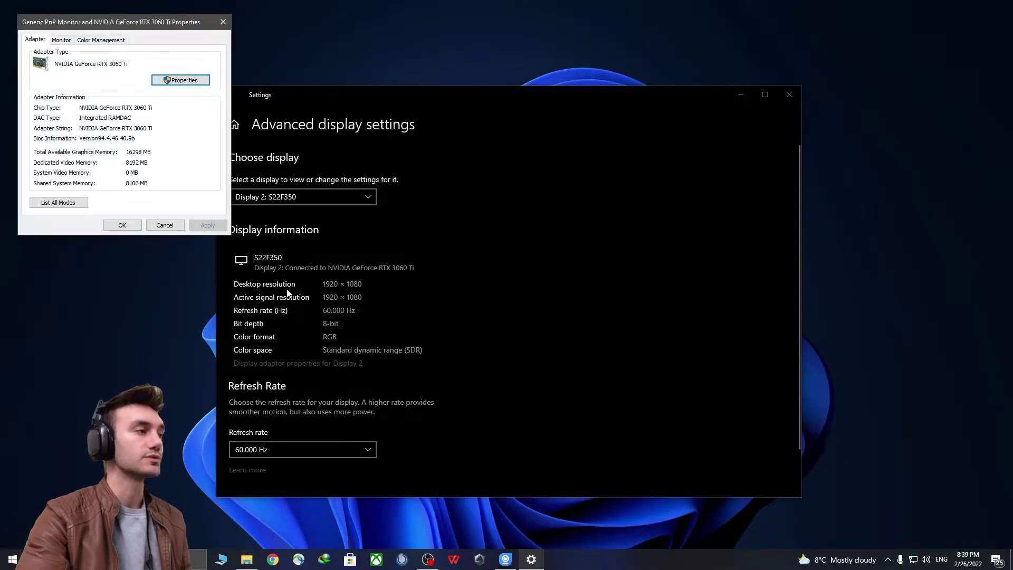
left_click_drag(129, 17, 626, 183)
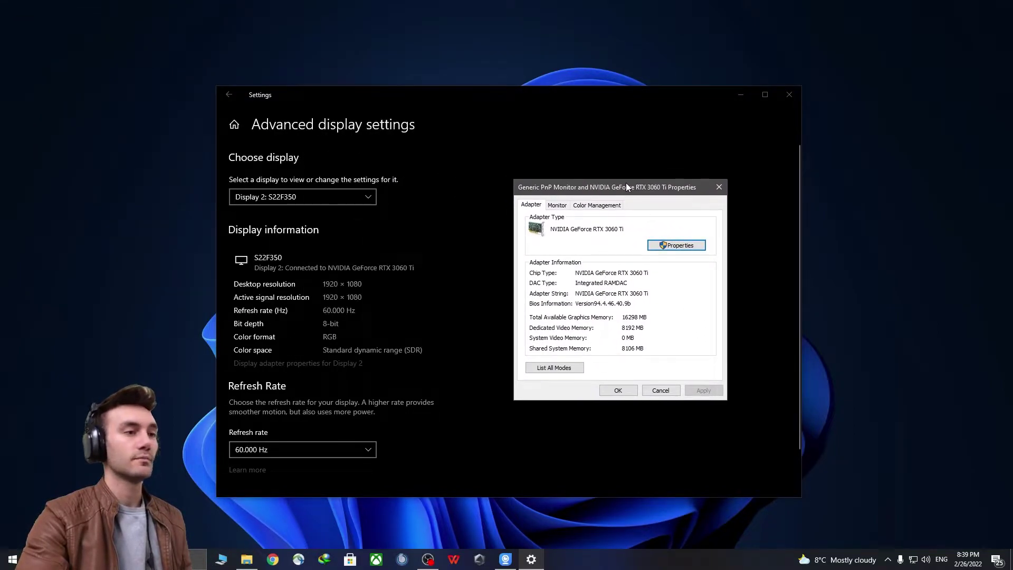
left_click(556, 205)
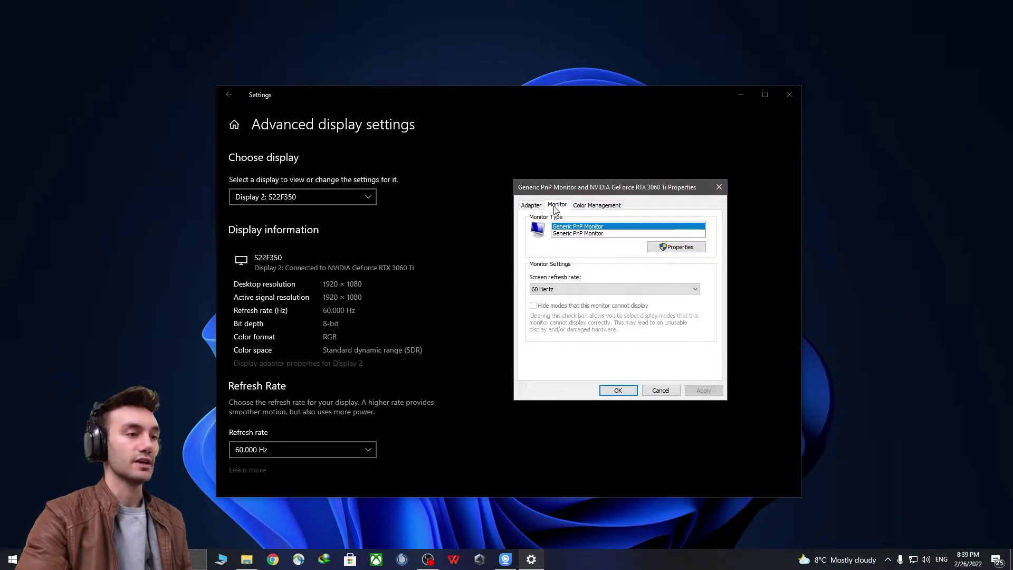
left_click(565, 290)
left_click(550, 313)
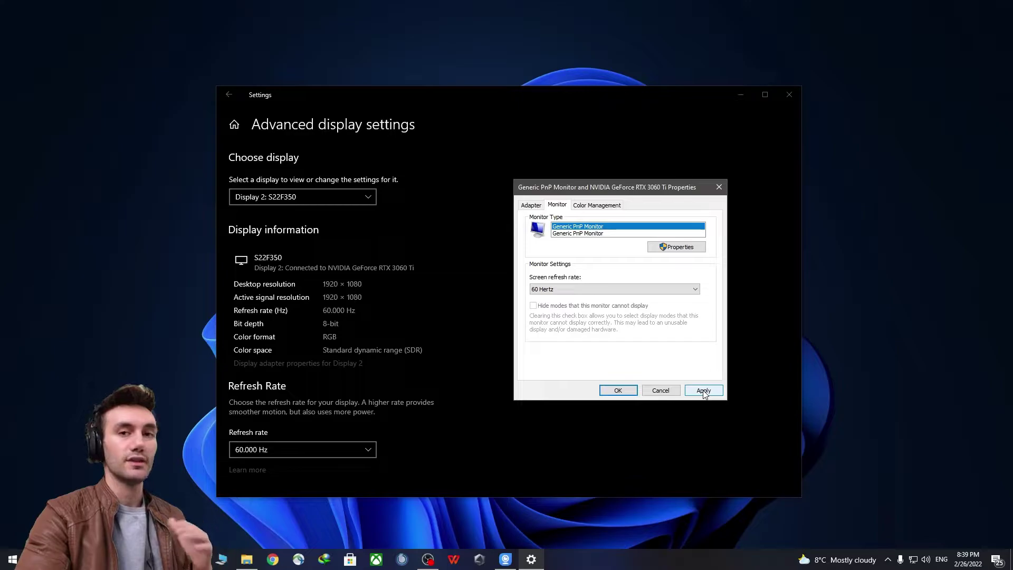
left_click(704, 391)
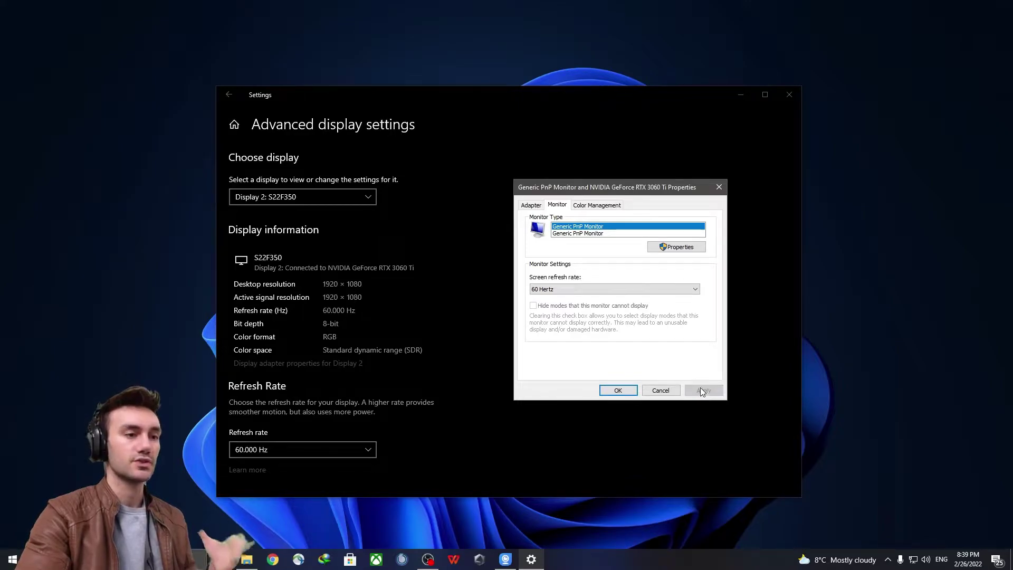
left_click(718, 187)
left_click(788, 97)
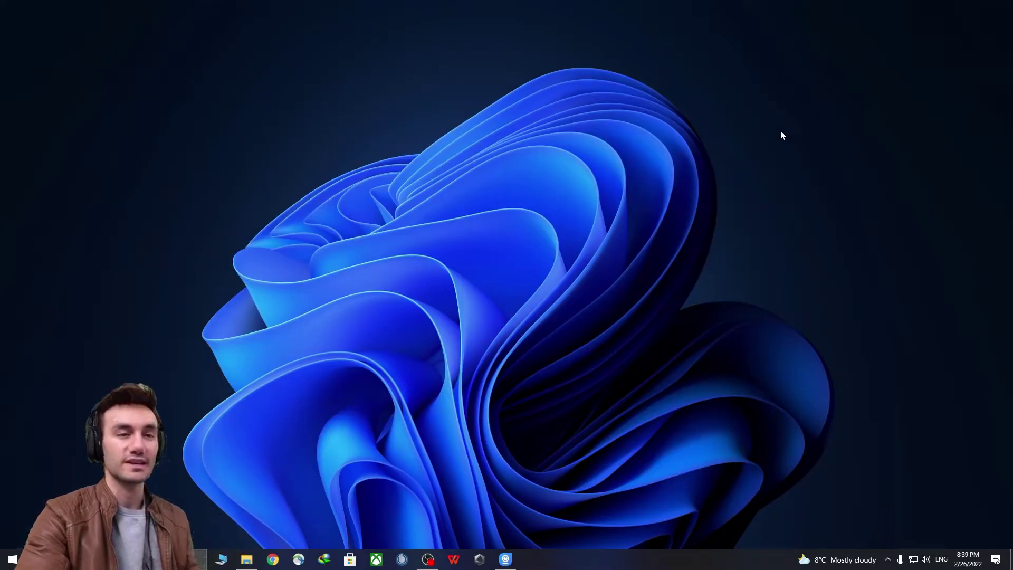
- Launch NVIDIA Control Panel from the desktop menu and open Customize on Change Resolution
right_click(486, 245)
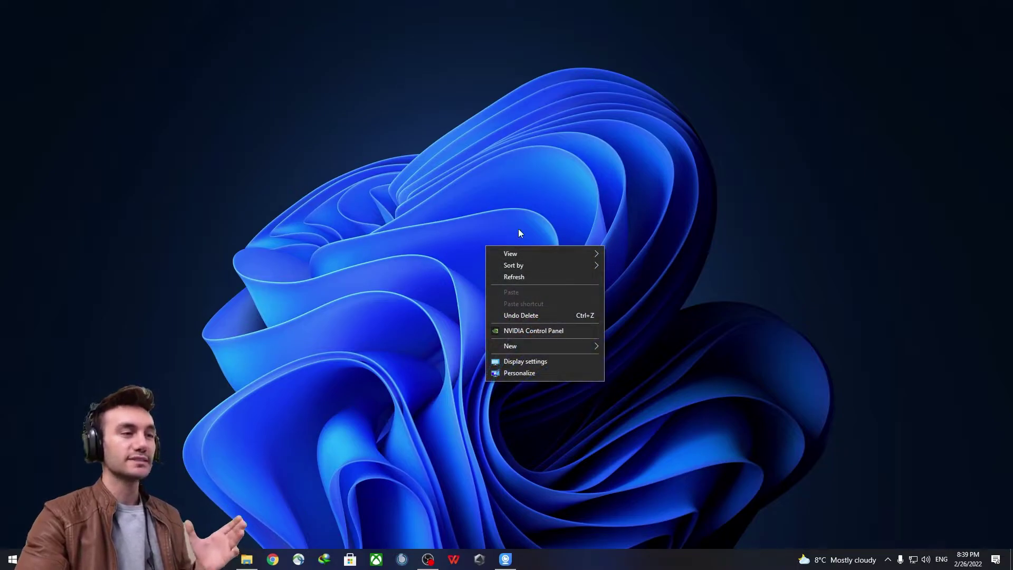
left_click(491, 236)
right_click(478, 241)
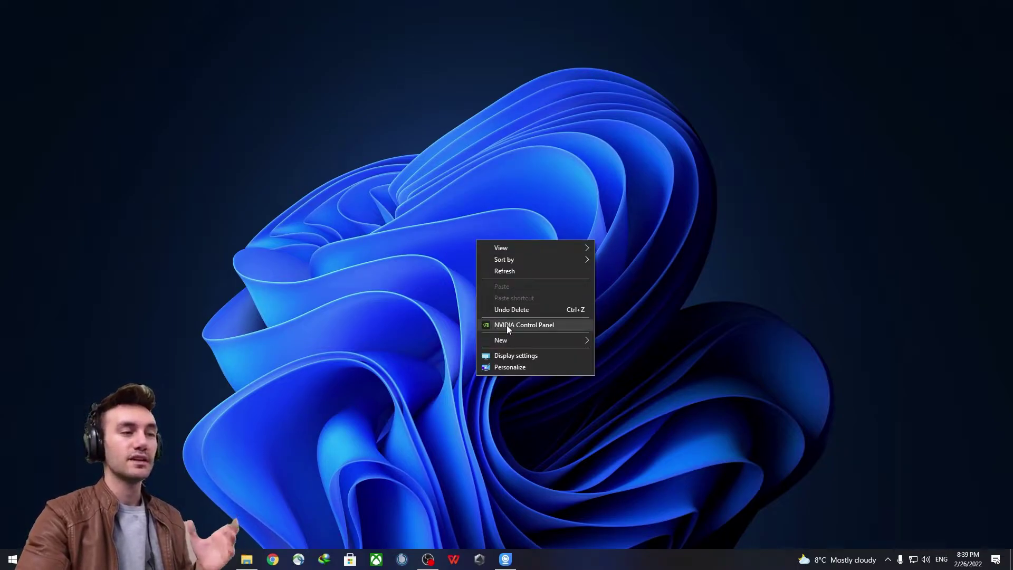
left_click(508, 325)
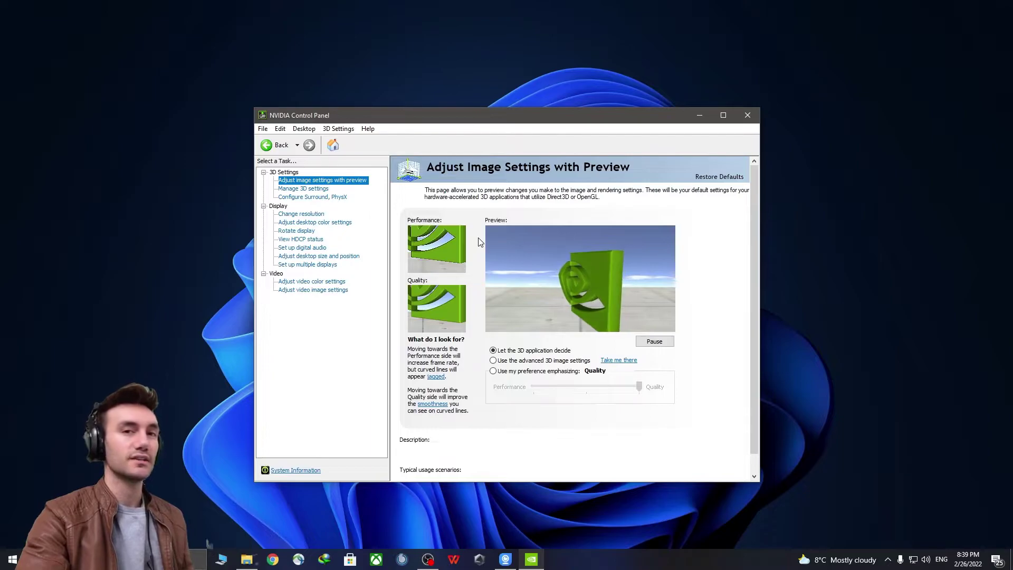
left_click(295, 216)
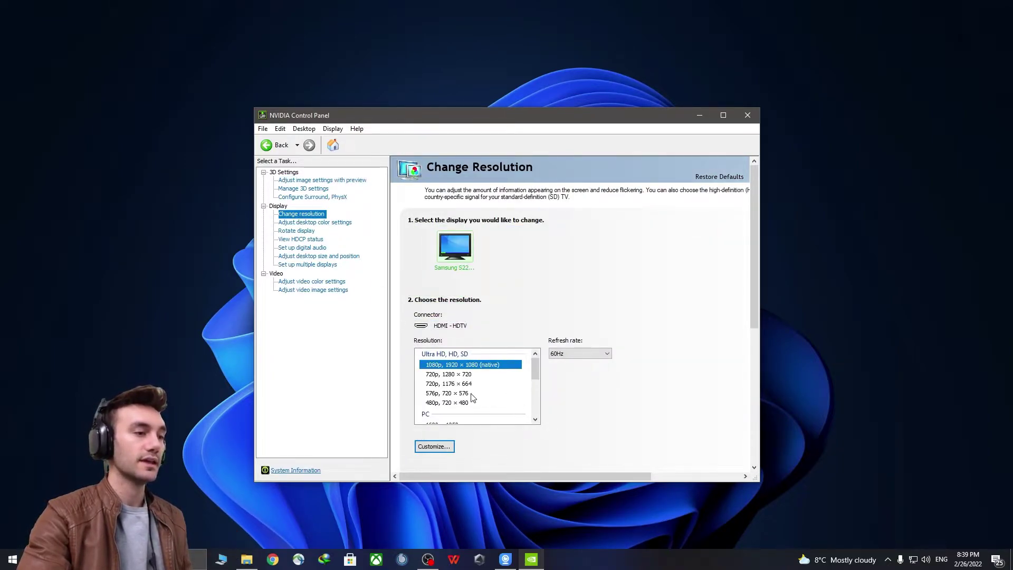
left_click(434, 446)
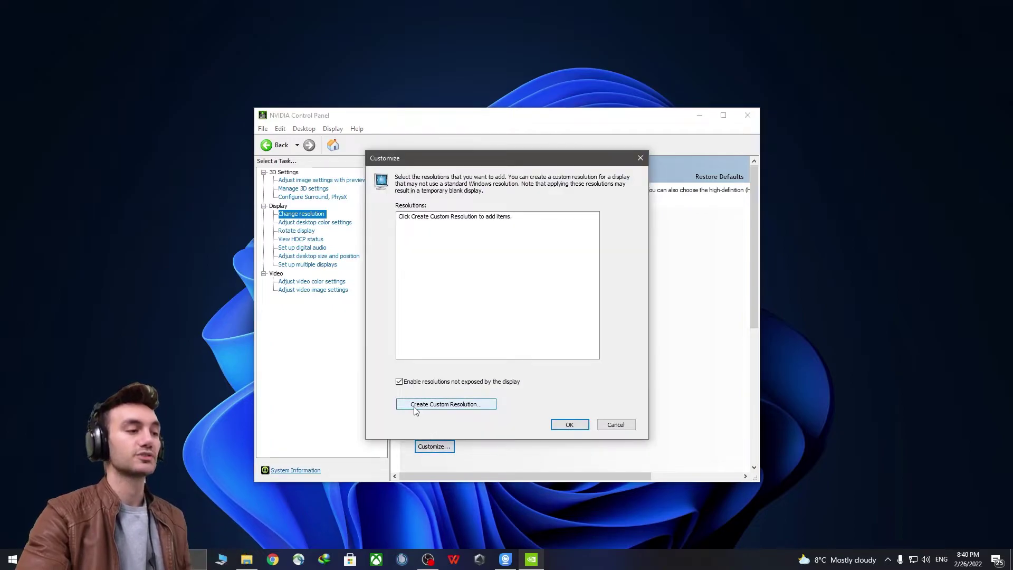
- Start a new custom resolution and select its 60 Hz refresh rate value
left_click(458, 407)
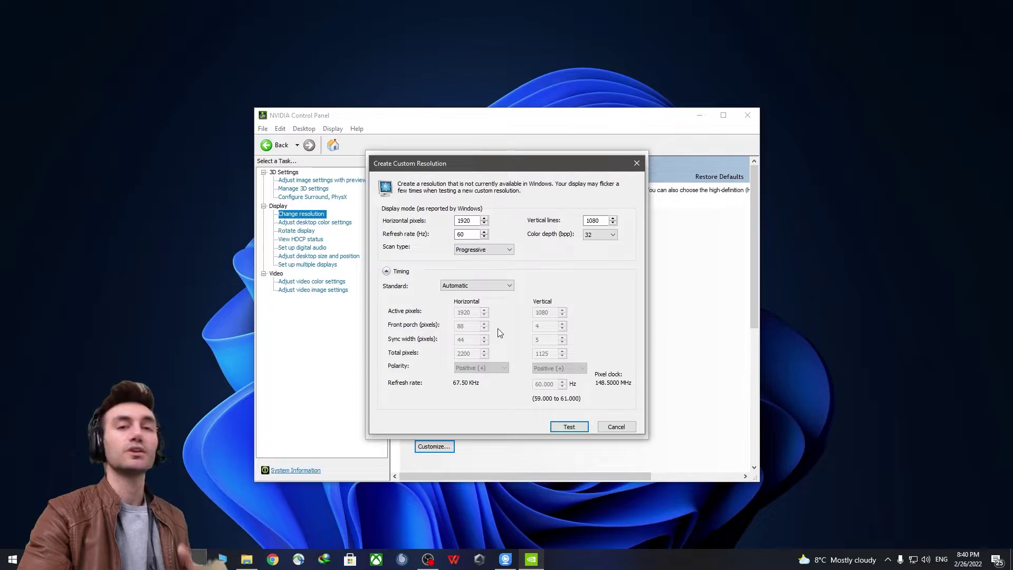
double_click(460, 234)
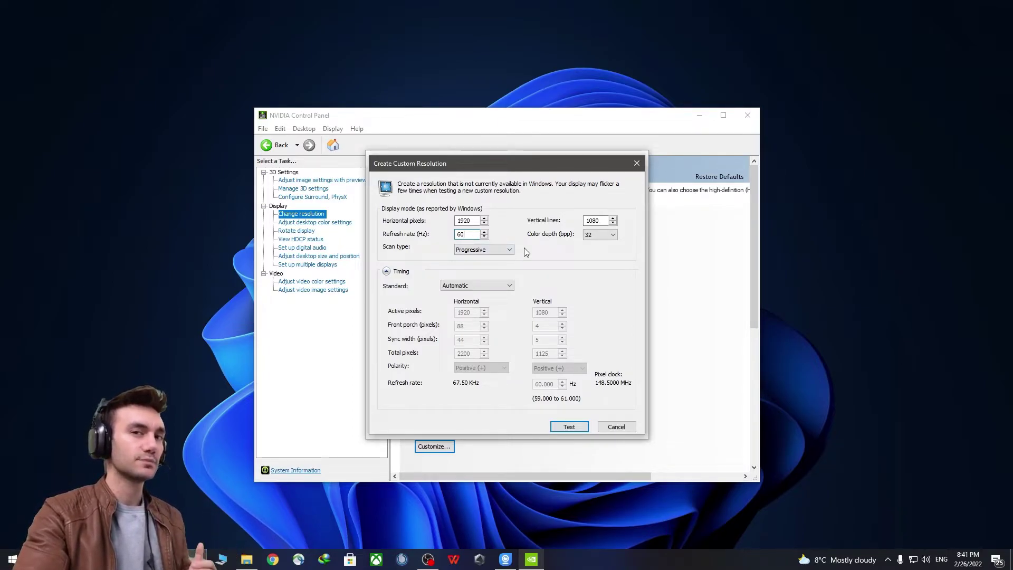
- Change the refresh rate to 75 Hz, test the 1920 × 1080 mode and save it
double_click(470, 231)
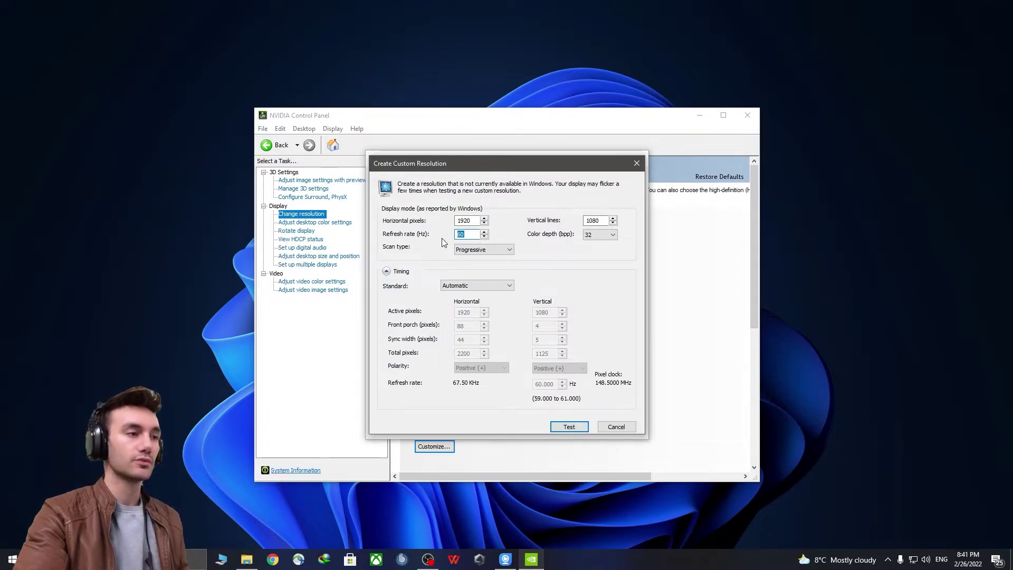
type("75")
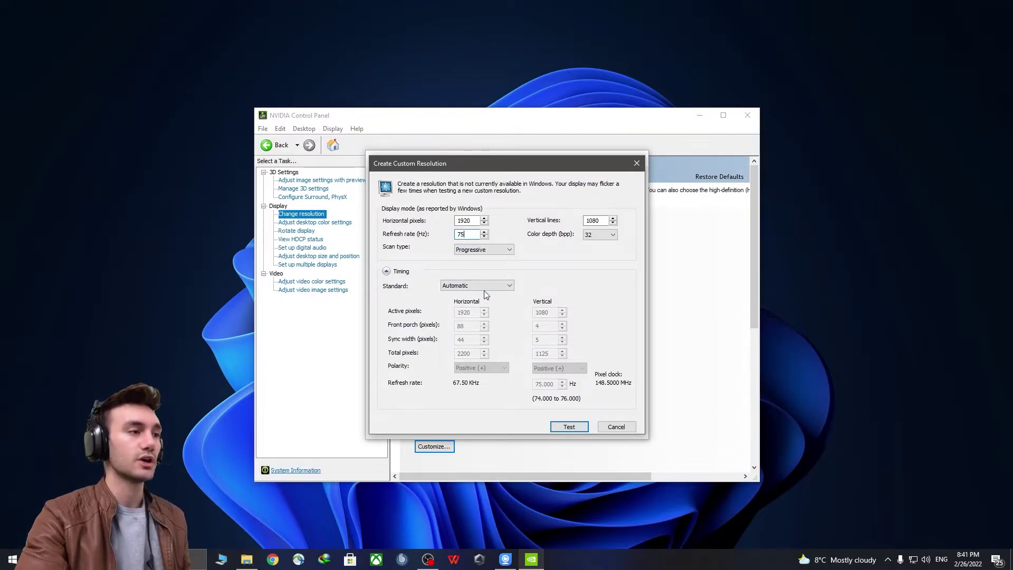
left_click(563, 428)
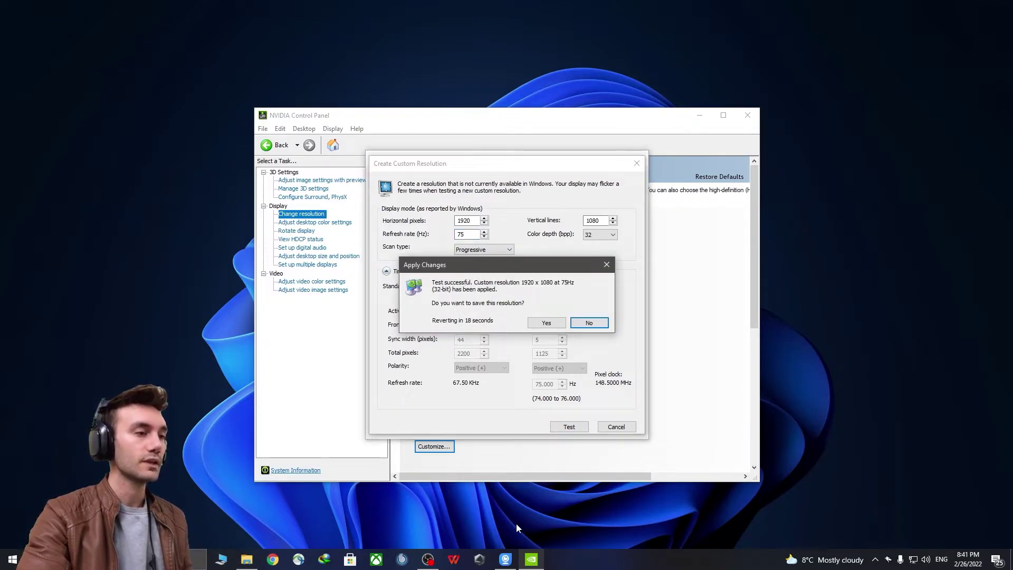
left_click(545, 323)
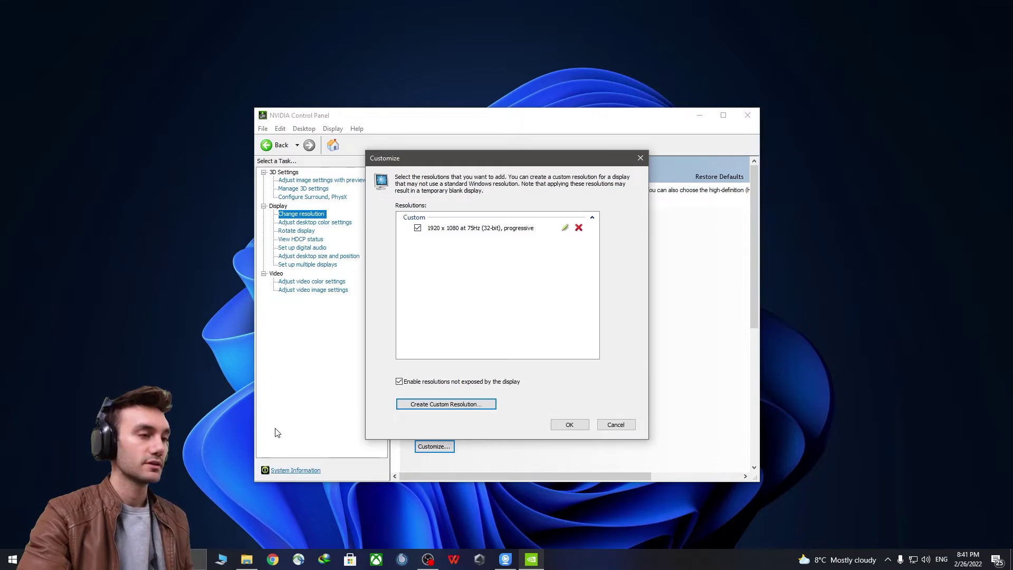
left_click(570, 424)
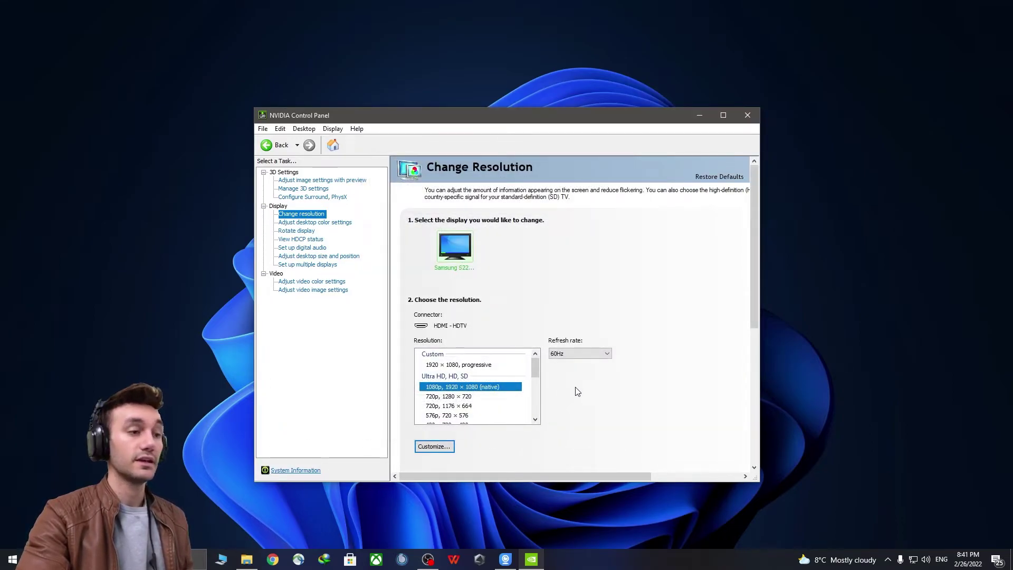
- Select the custom 1920 × 1080 resolution at 75Hz, apply it and keep the change
left_click(468, 365)
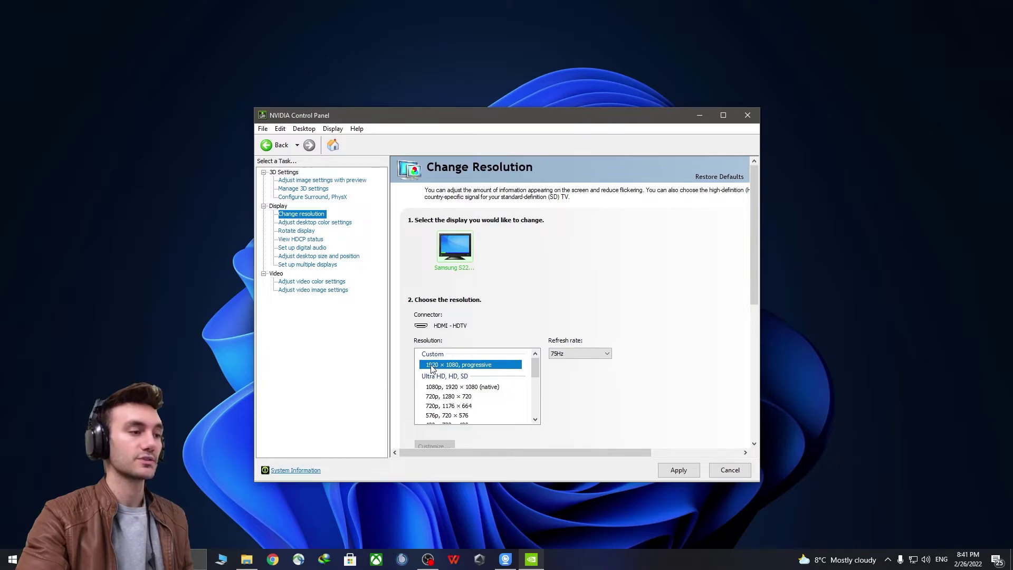
left_click(558, 358)
left_click(559, 363)
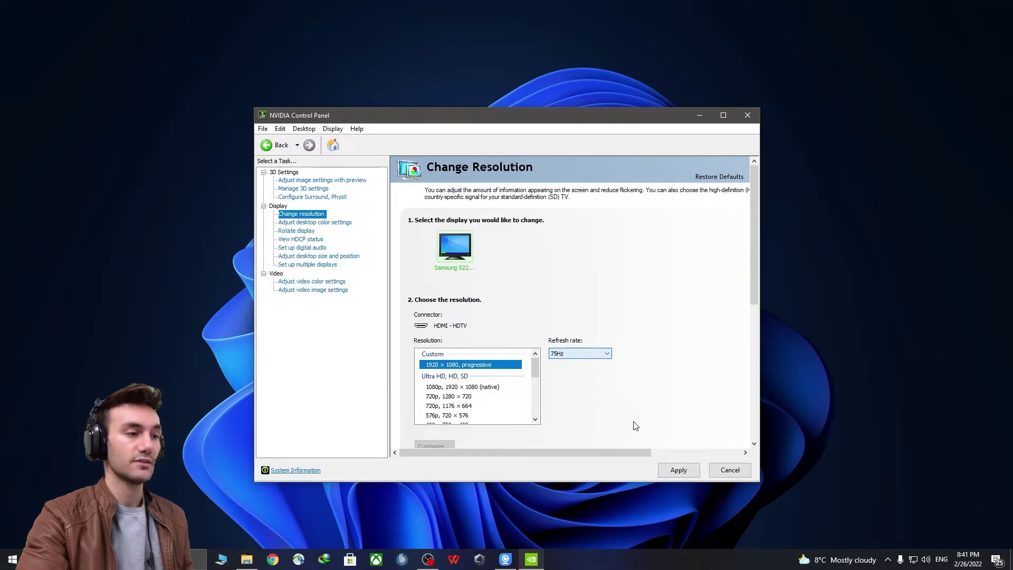
left_click(679, 469)
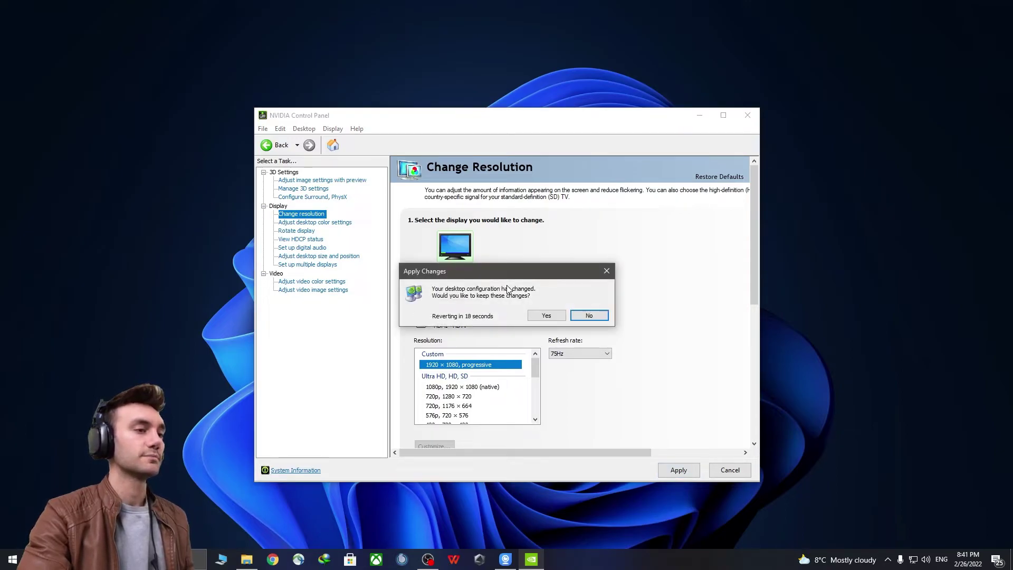
left_click(544, 316)
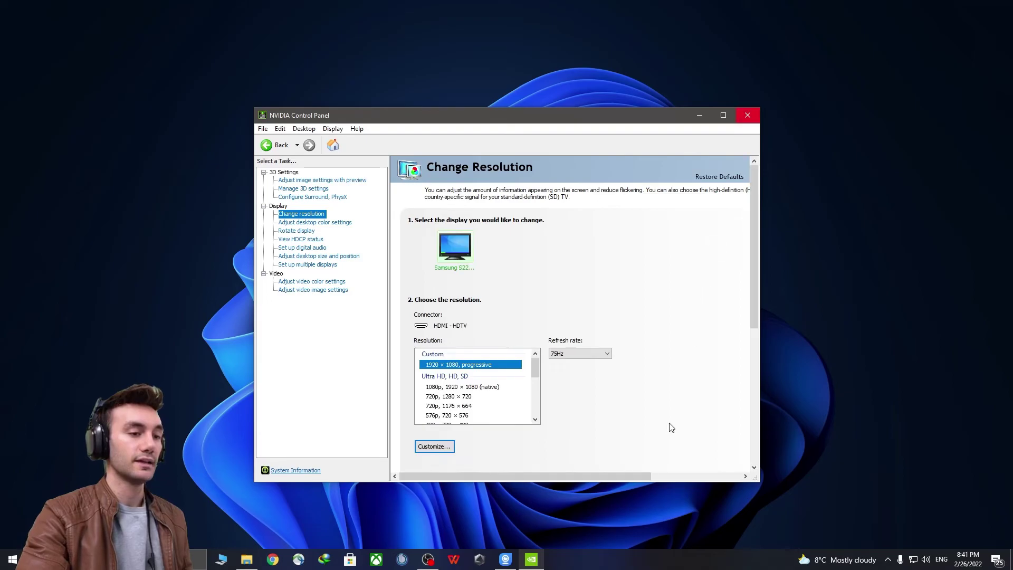
left_click_drag(598, 119, 548, 133)
- Close NVIDIA Control Panel and confirm Display 2: S22F350 reports 1920 × 1080 at 75.000 Hz
left_click(697, 125)
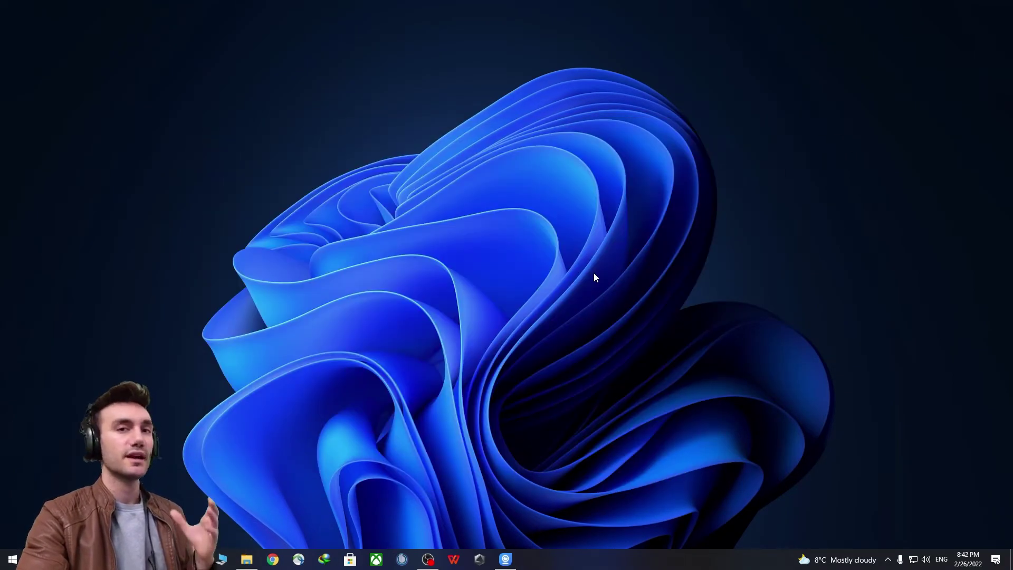
right_click(487, 216)
left_click(538, 332)
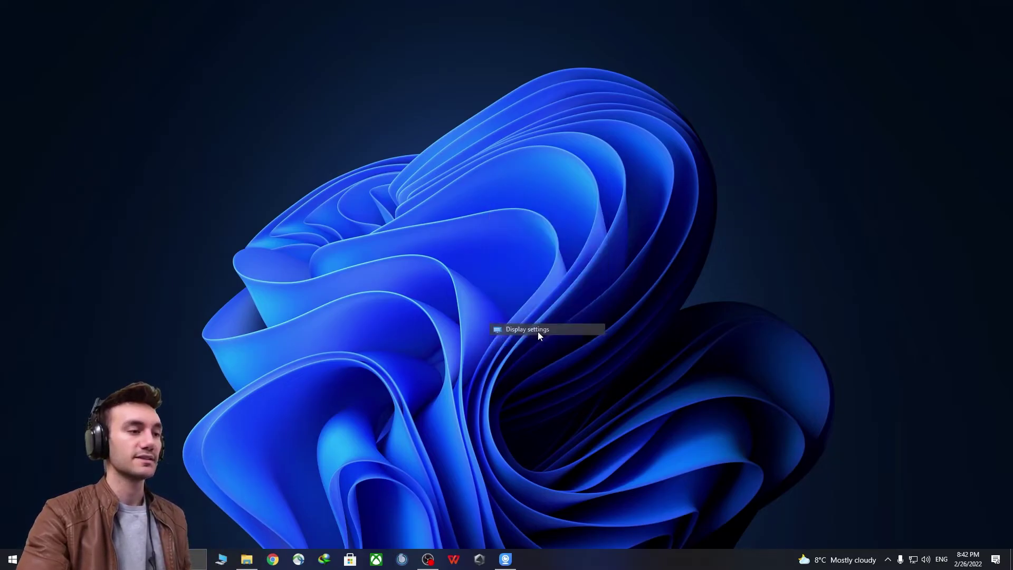
scroll(542, 330, "down", 5)
scroll(543, 330, "down", 5)
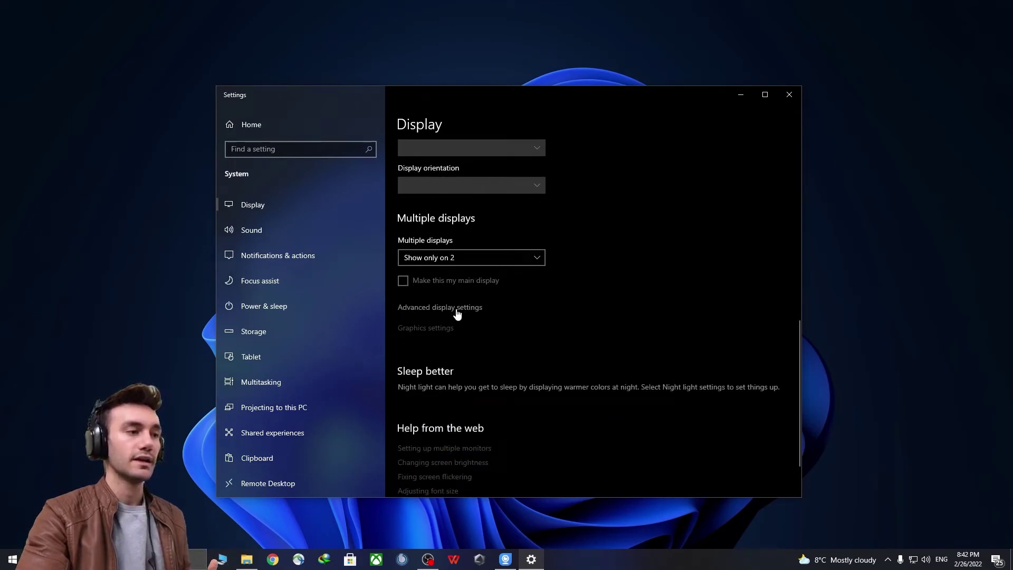
left_click(441, 309)
left_click(285, 196)
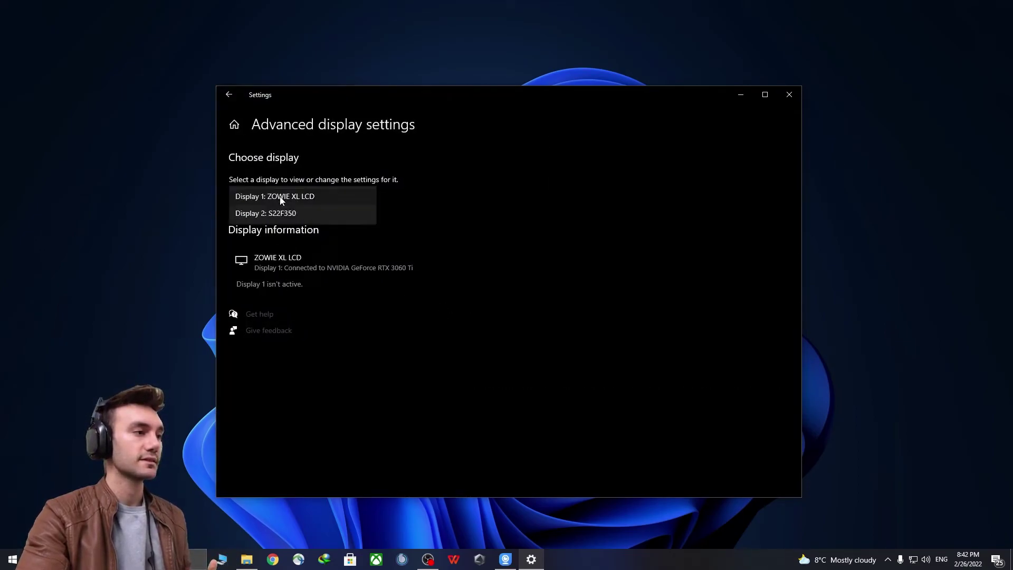
left_click(261, 214)
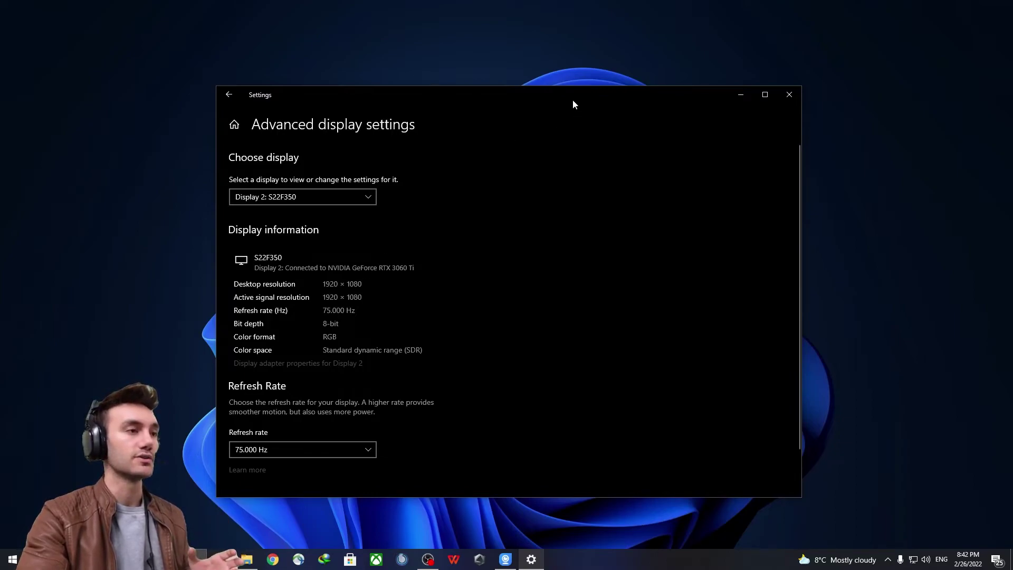
left_click_drag(574, 104, 539, 92)
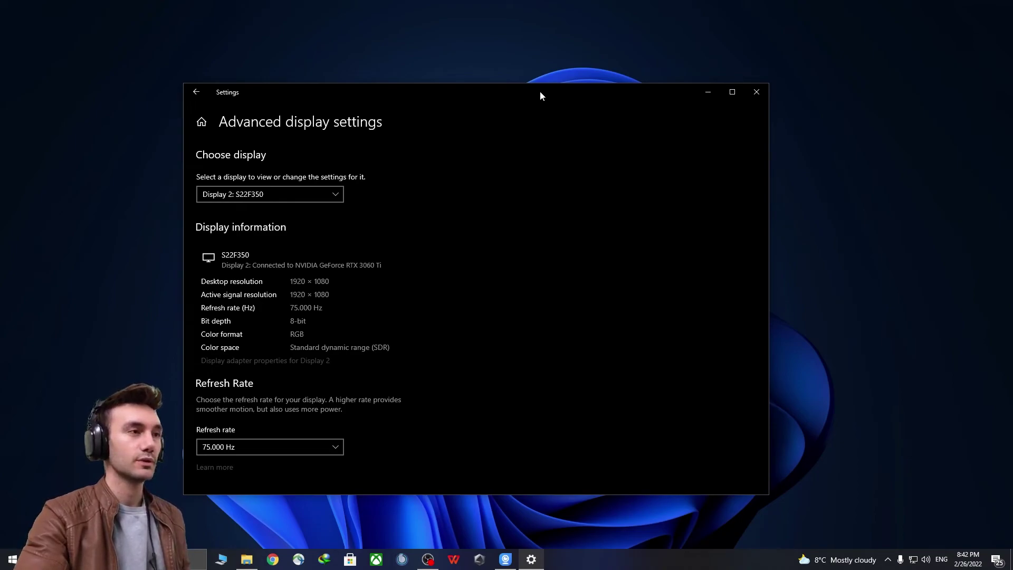
left_click_drag(540, 91, 540, 93)
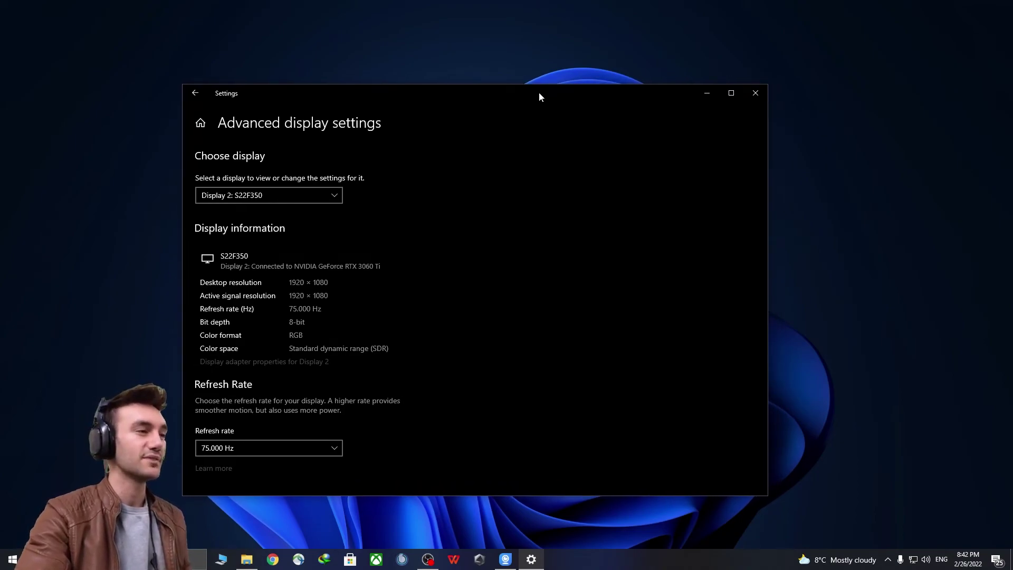
left_click(755, 93)
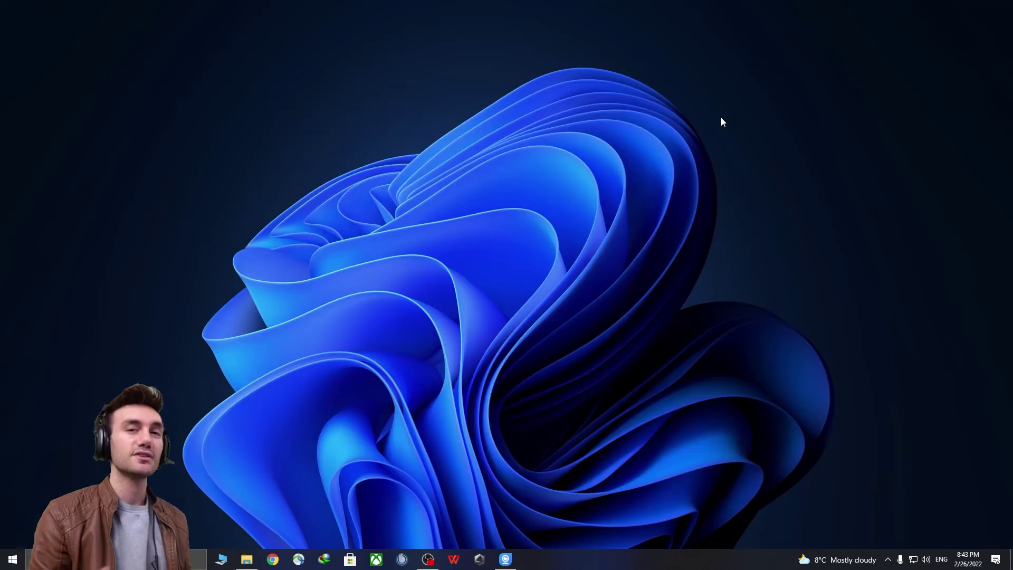